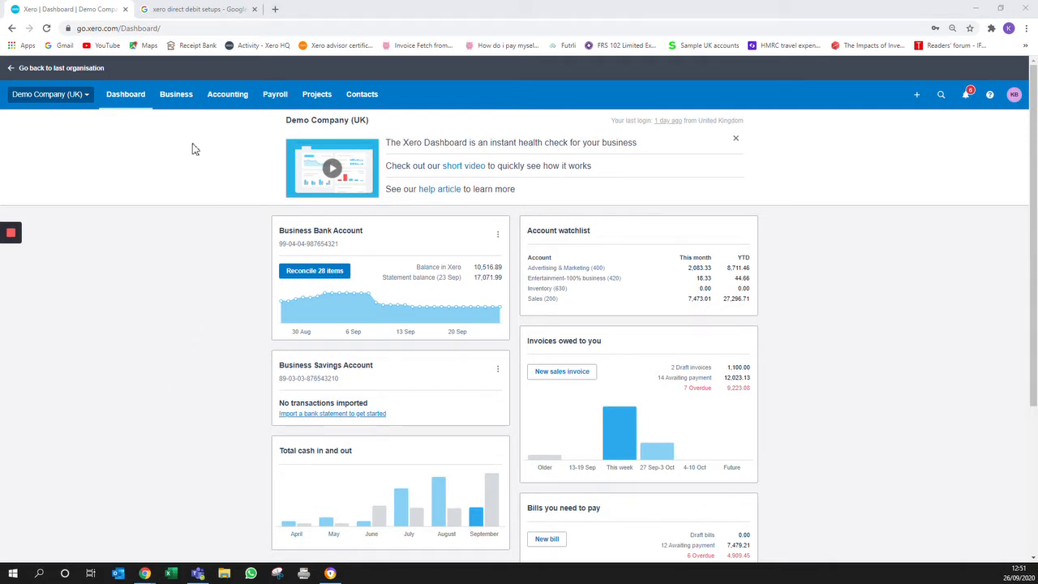
- Open the list of sales invoices for the demo company
left_click(185, 107)
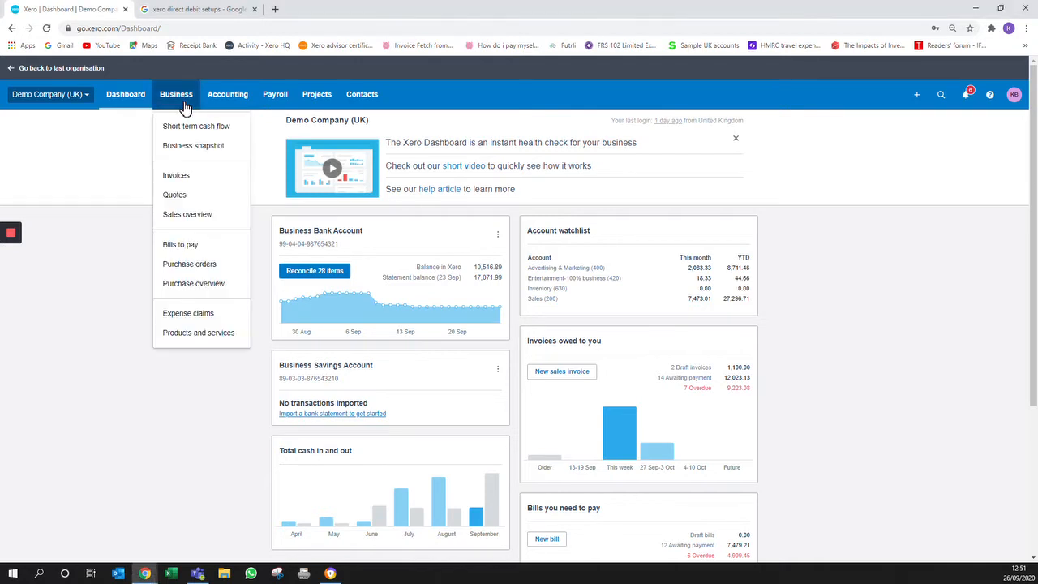
left_click(197, 178)
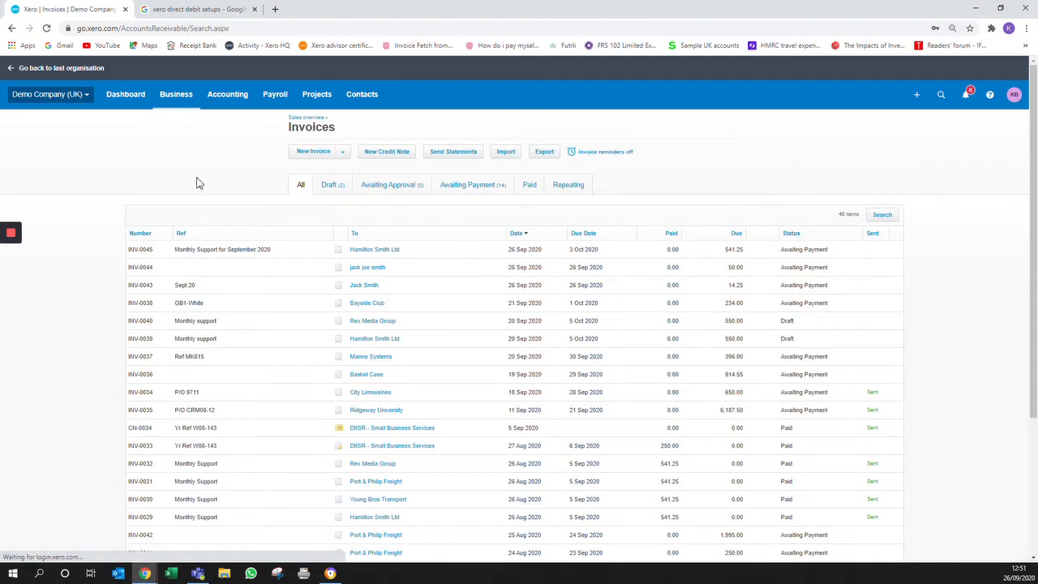
left_click(344, 154)
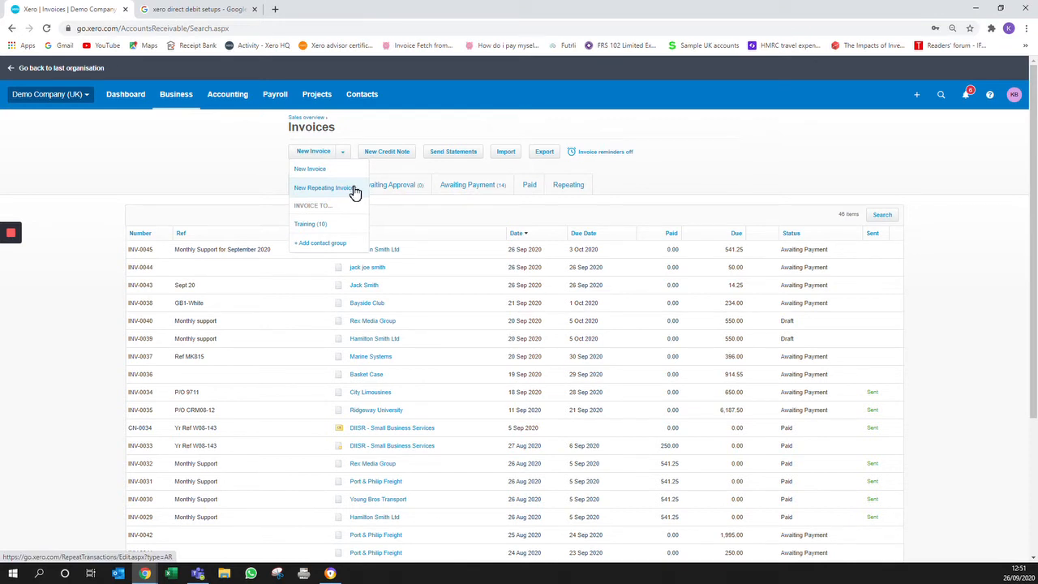
left_click(354, 190)
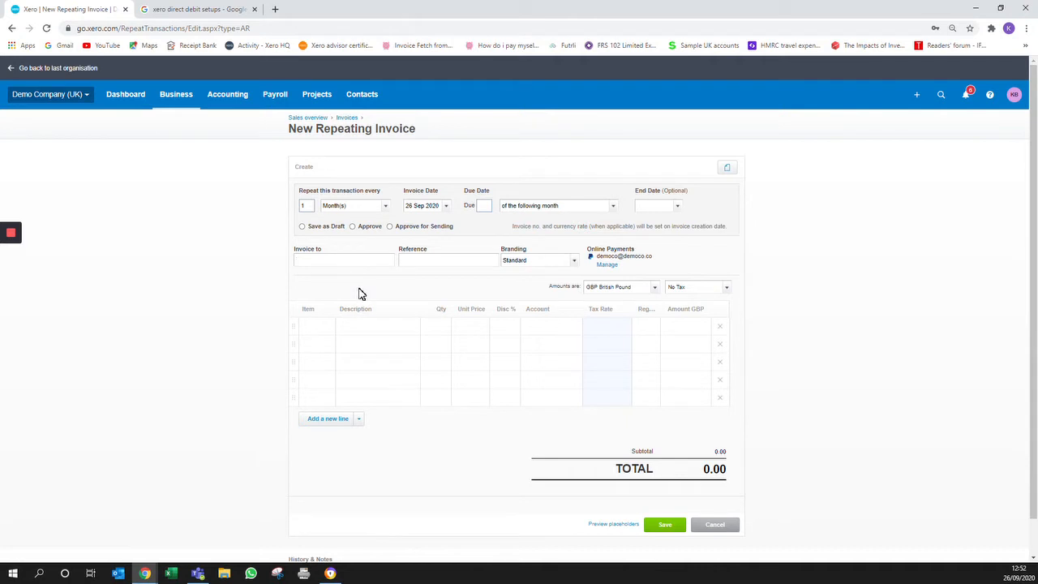
left_click(324, 118)
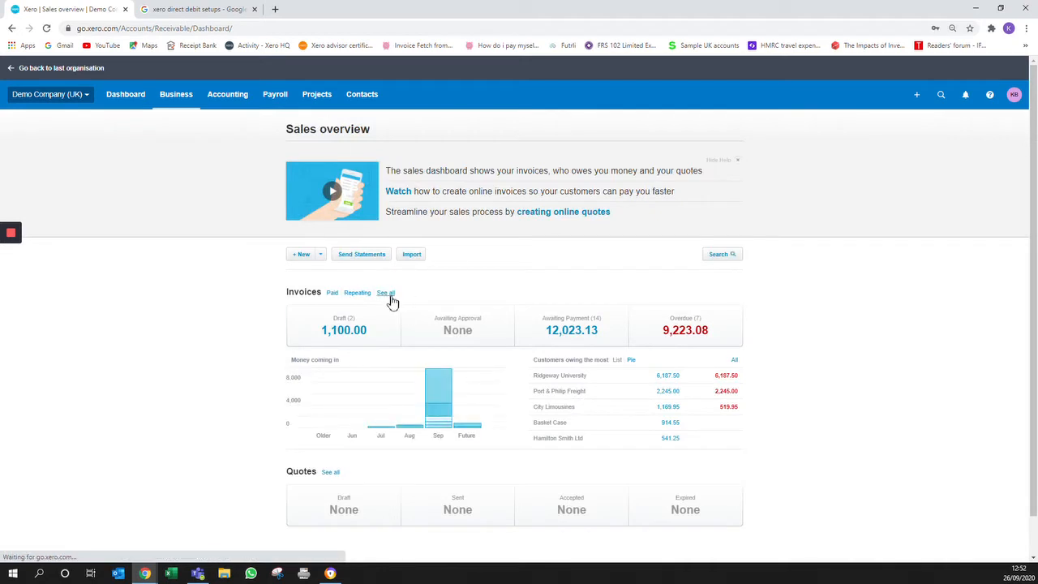
left_click(389, 296)
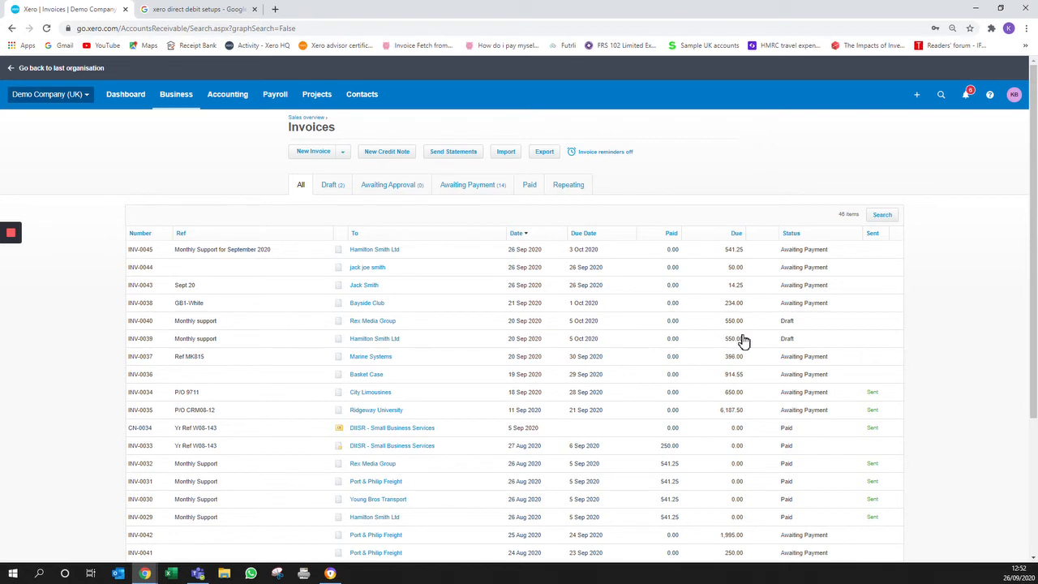
- Open the draft Monthly support invoice for Rex Media Group and create a repeating invoice from it
left_click(392, 324)
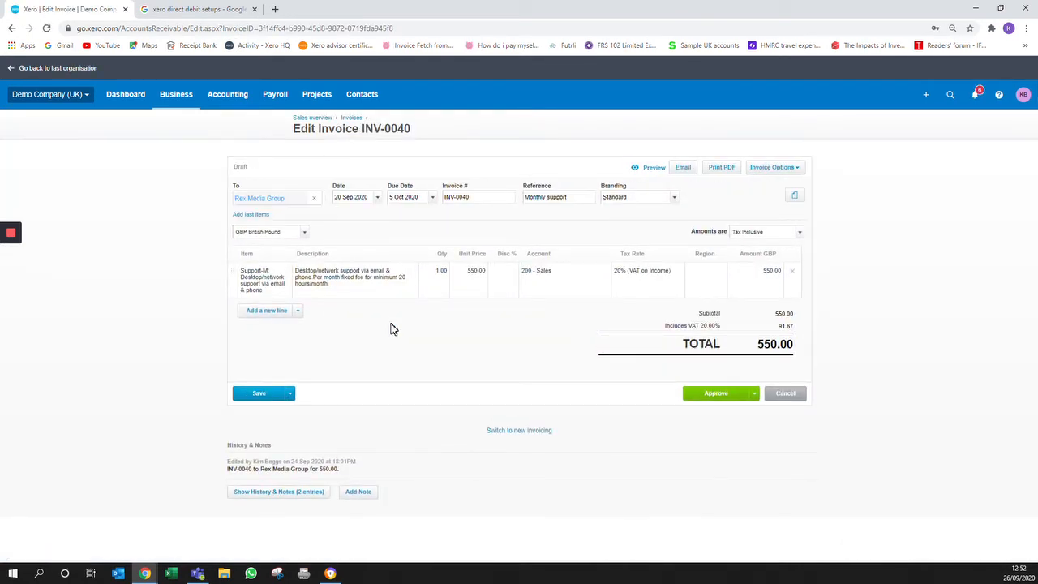
left_click(786, 175)
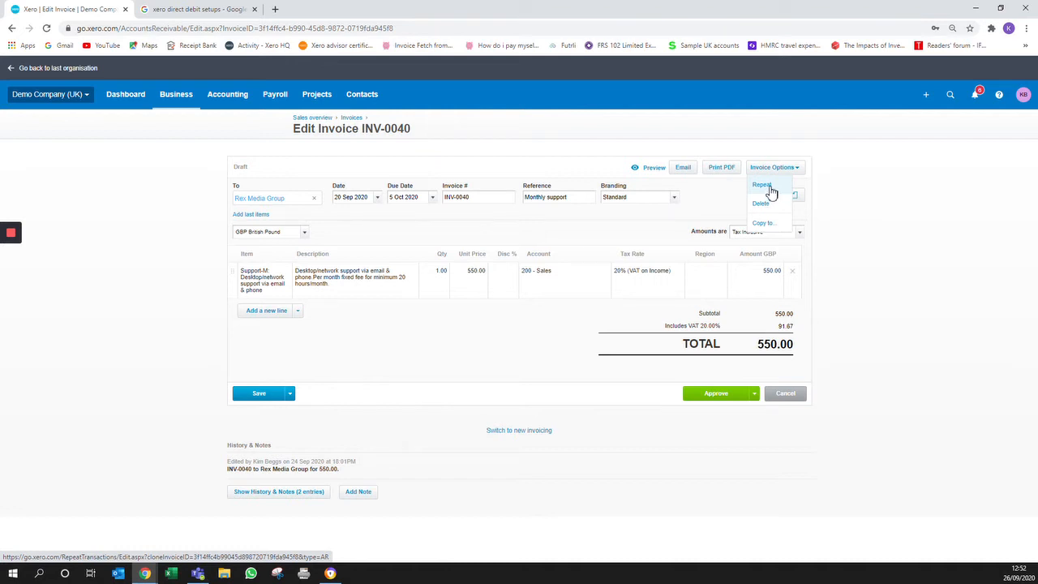
left_click(770, 193)
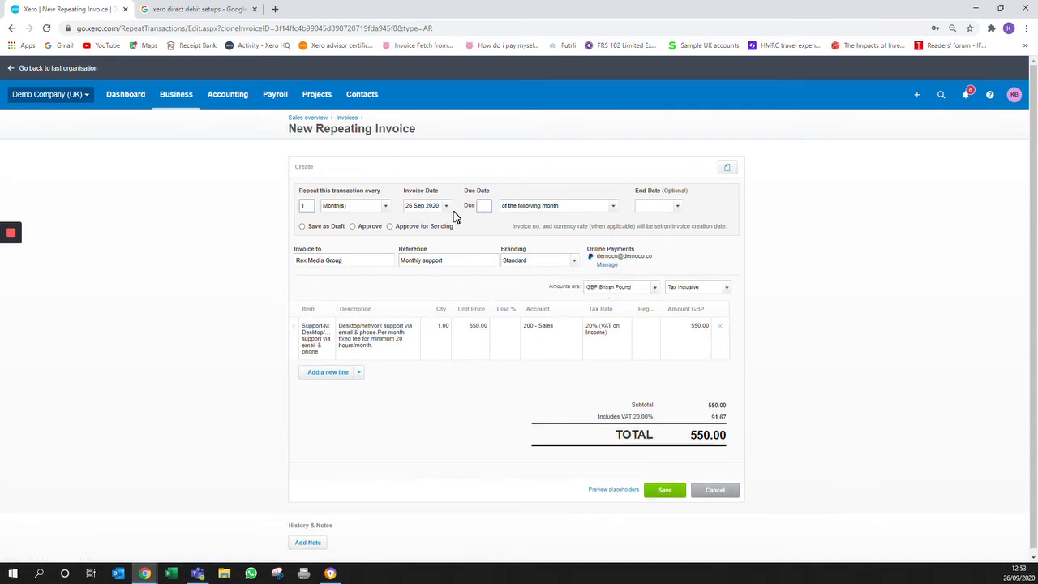
- Set the reference to "Monthly support for [Month Year]" using the Month Year placeholder, and preview the placeholders
left_click(458, 261)
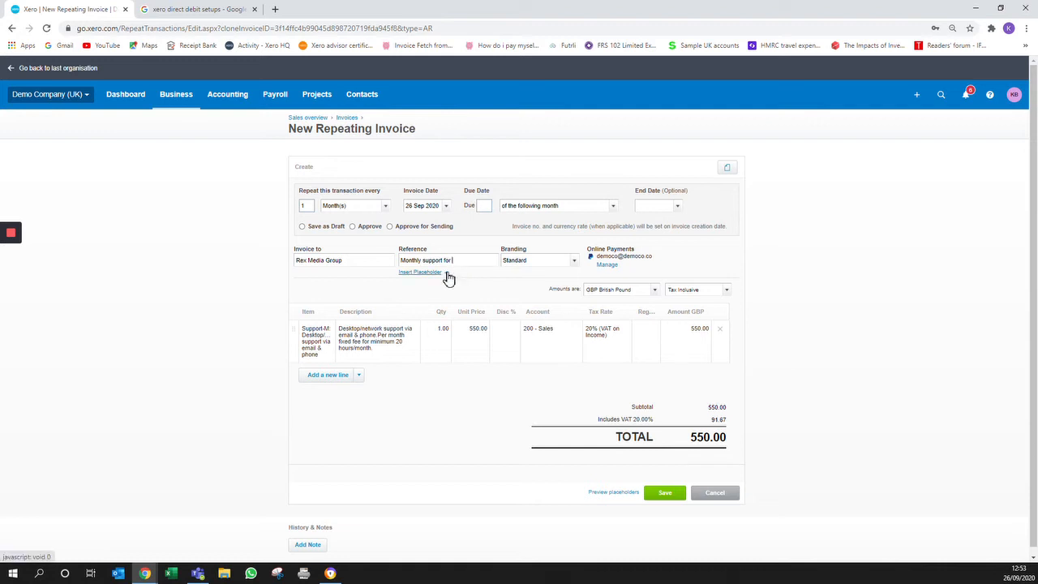
left_click(446, 274)
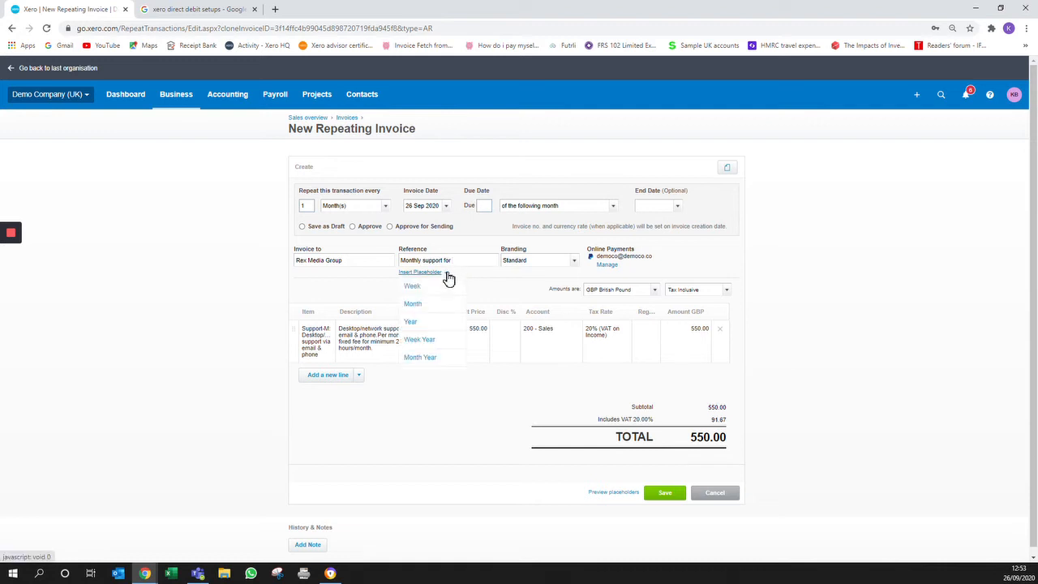
left_click(428, 361)
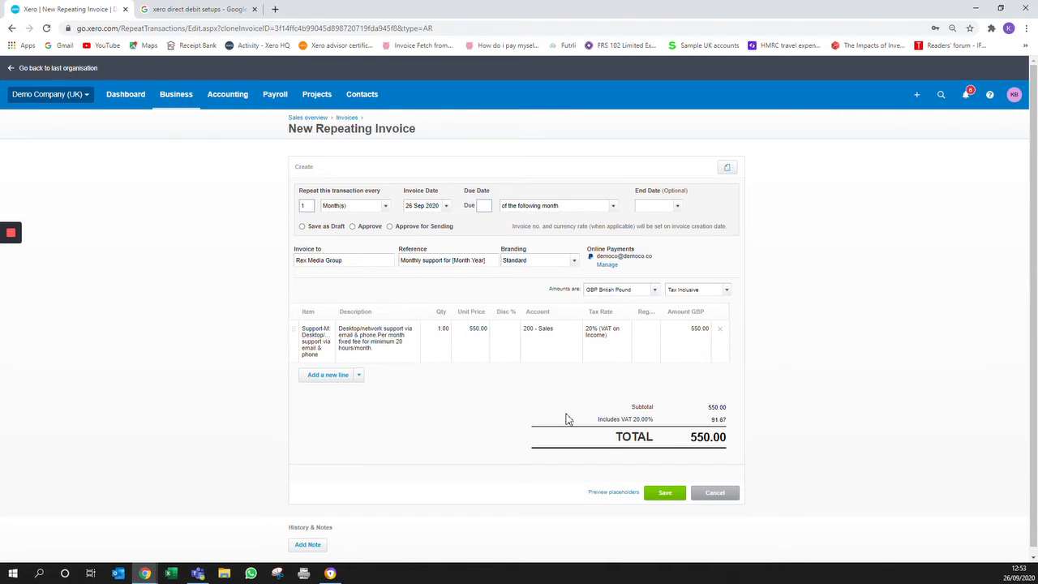
left_click(605, 492)
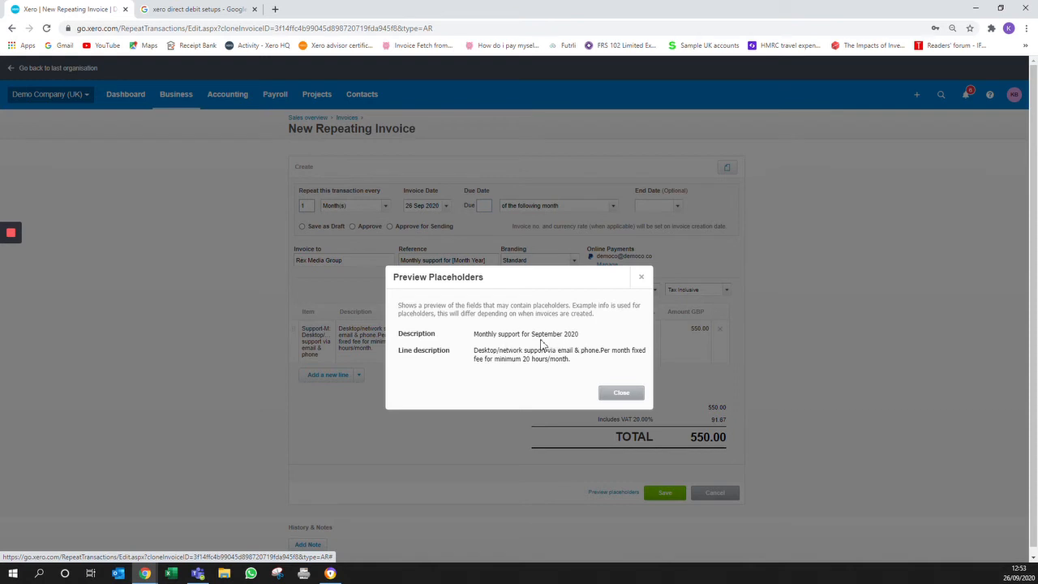
left_click(606, 400)
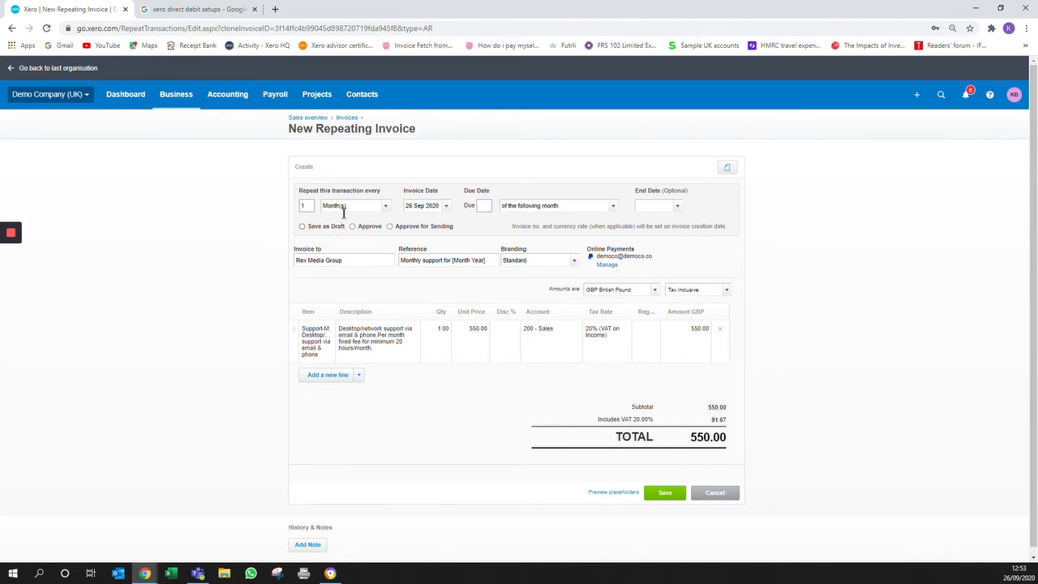
- Set the invoice to repeat every 1 month from 26 Sep 2020, due 7 day(s) after the invoice date
left_click(384, 208)
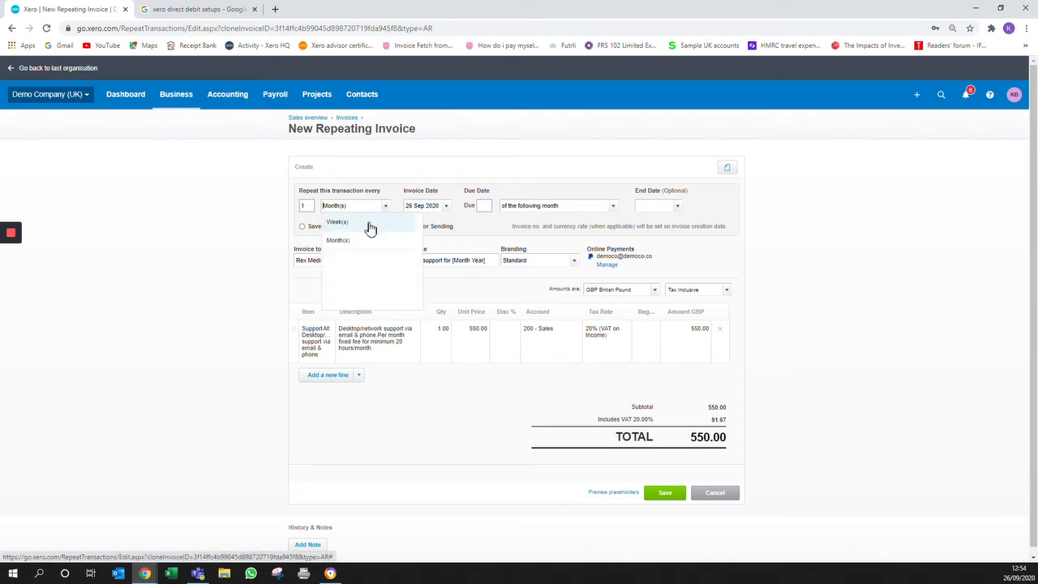
left_click(356, 243)
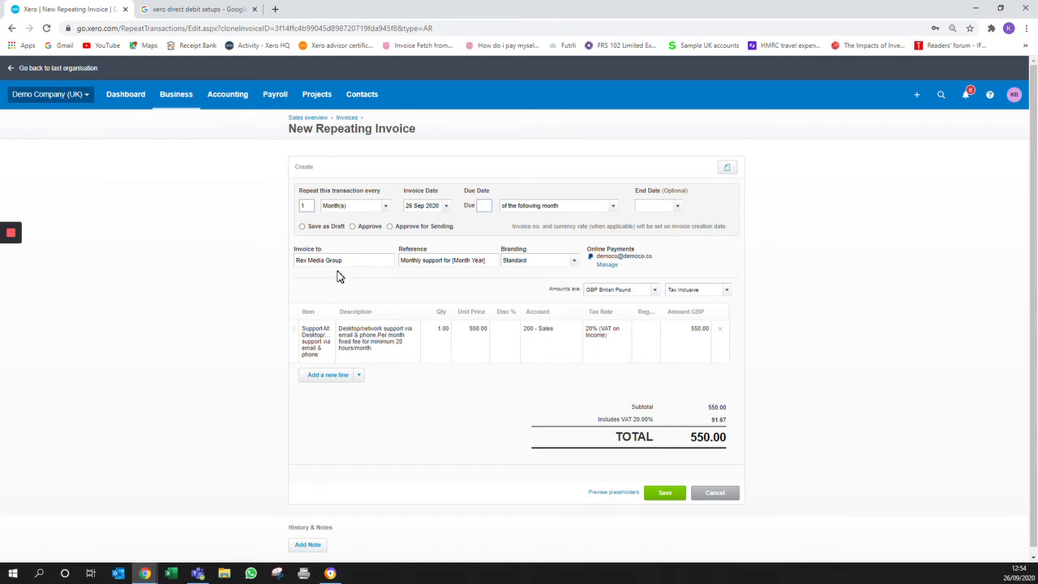
left_click(446, 207)
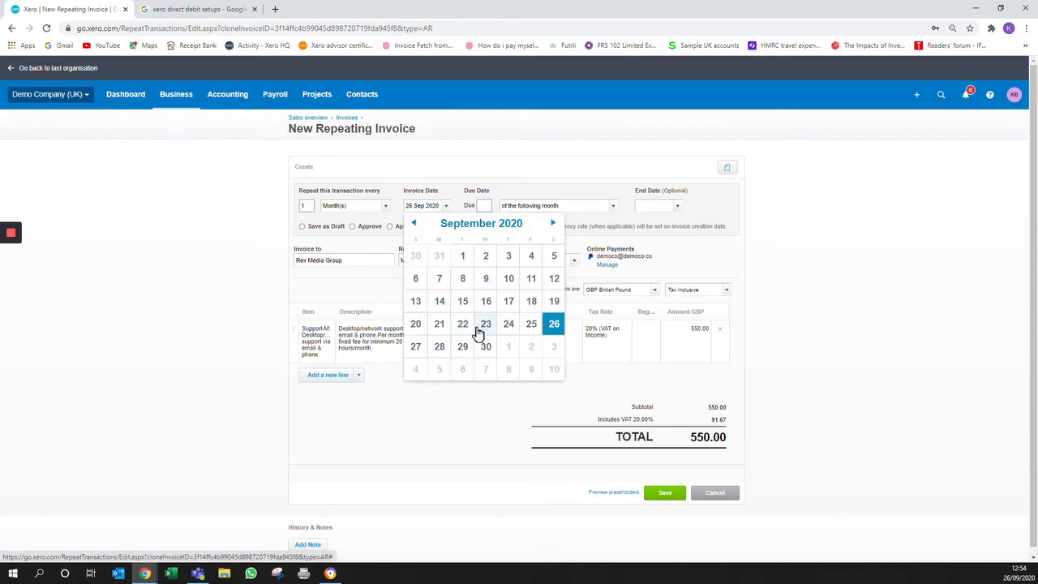
left_click(674, 258)
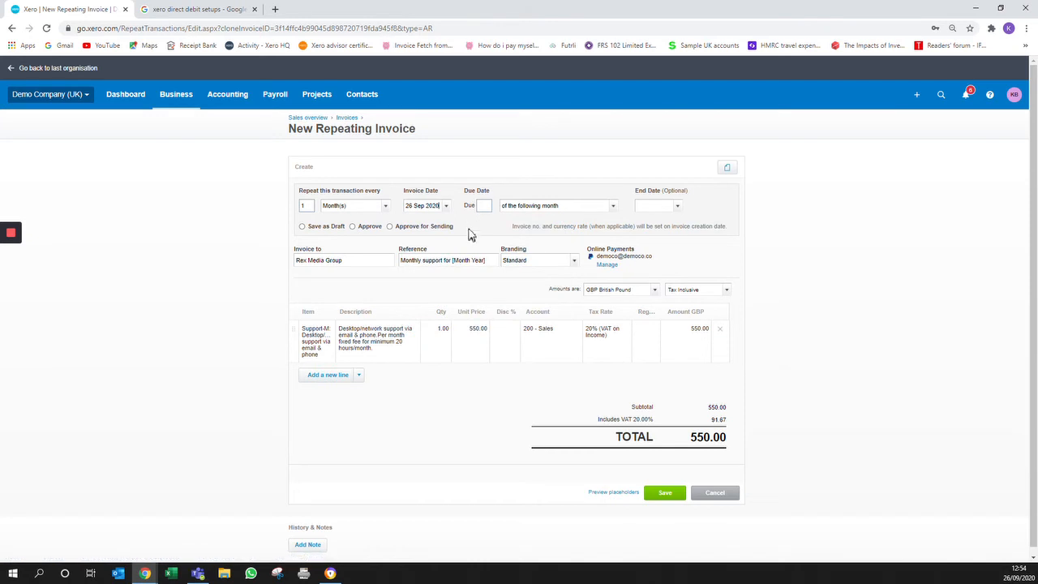
left_click(615, 208)
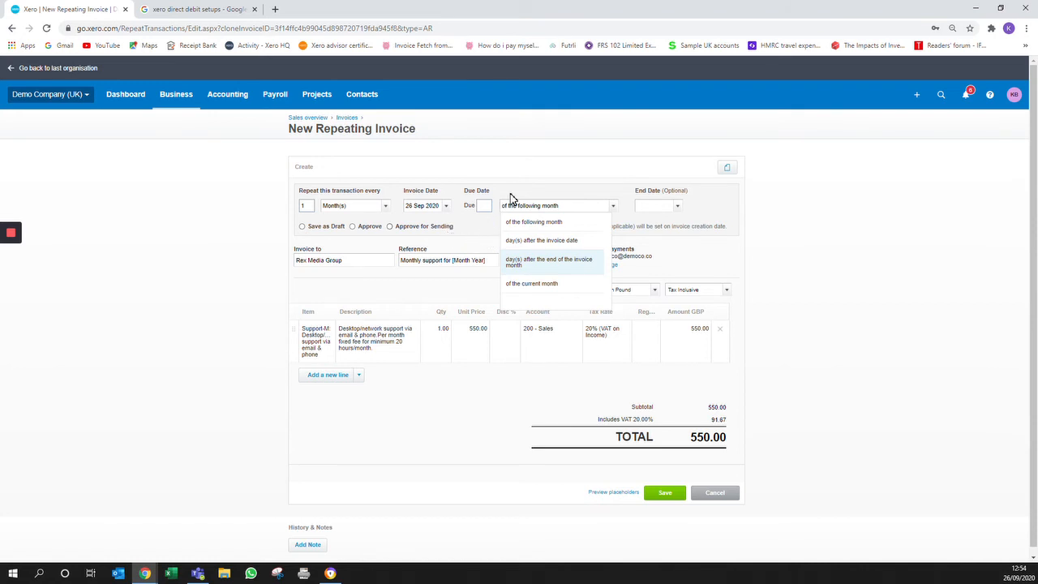
left_click(541, 241)
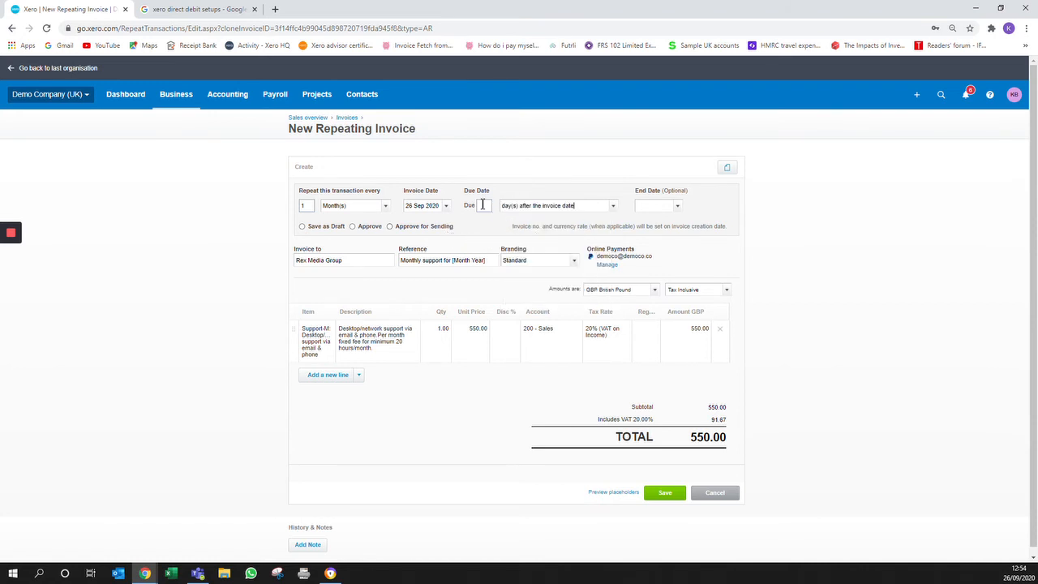
left_click(484, 206)
- Look at the optional end date calendar and the related files options for the repeating invoice
left_click(678, 208)
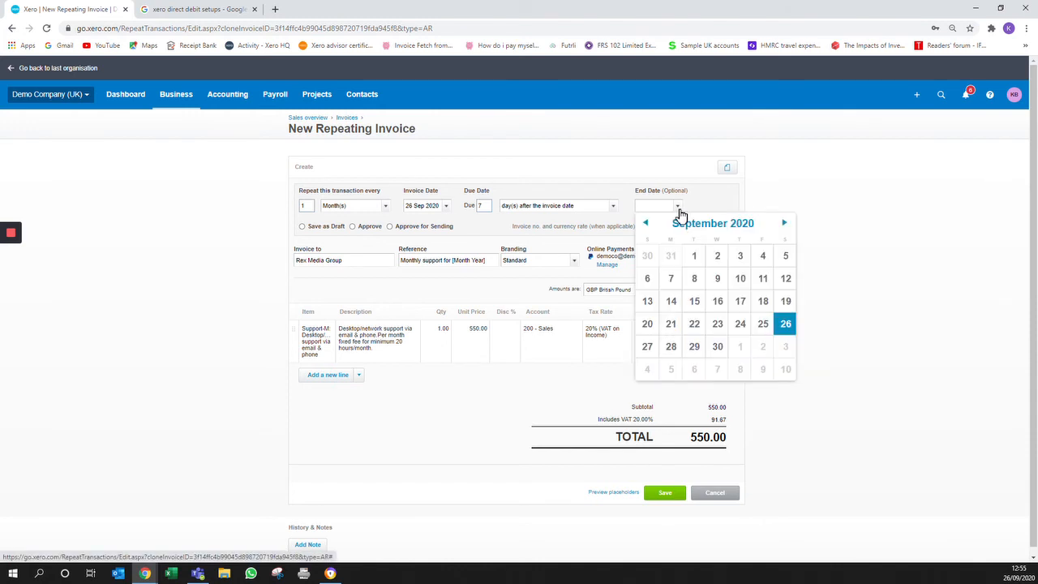
left_click(691, 205)
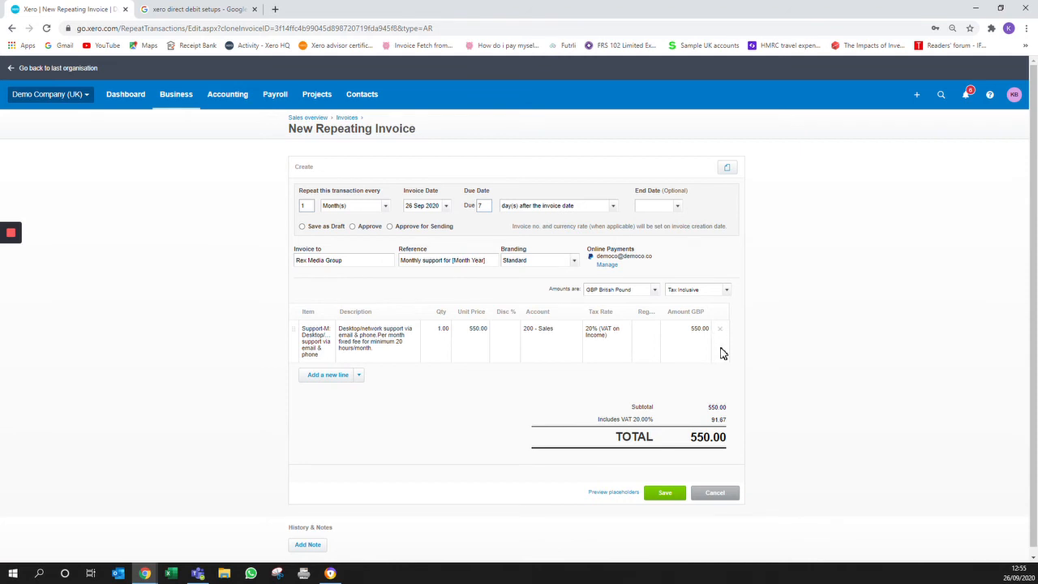
left_click(678, 208)
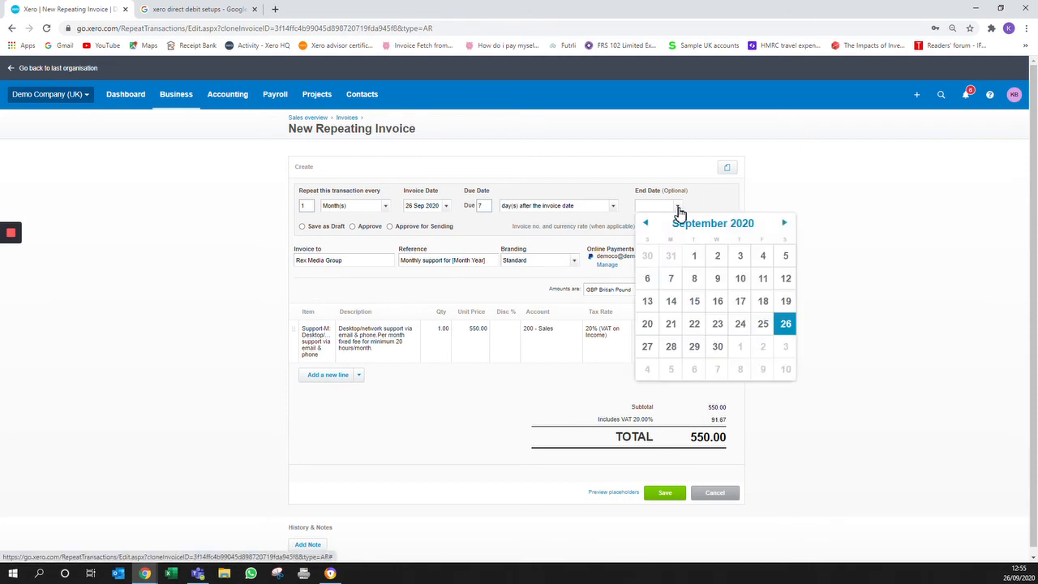
left_click(677, 206)
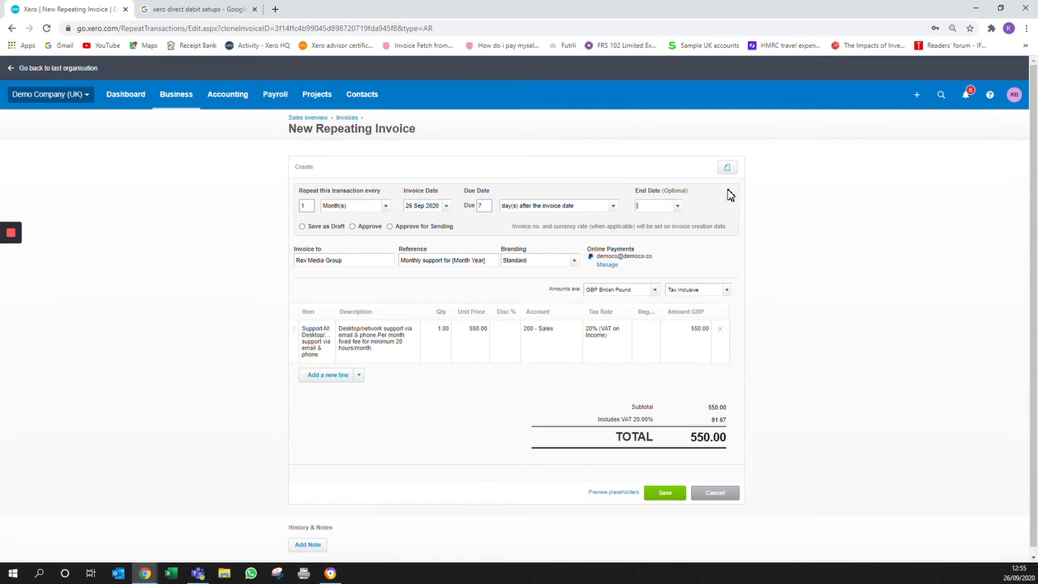
left_click(728, 168)
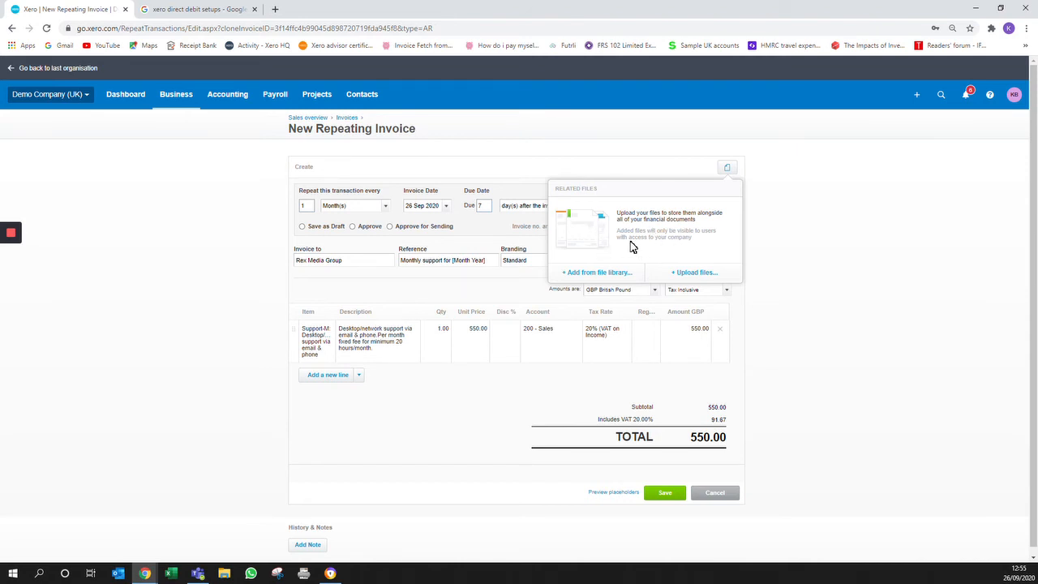
left_click(771, 227)
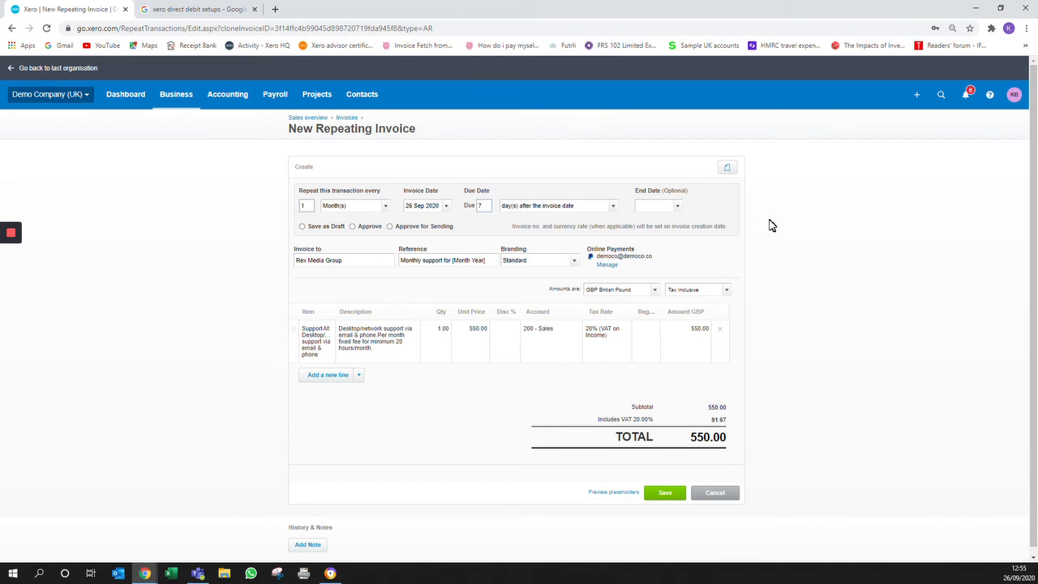
left_click(727, 168)
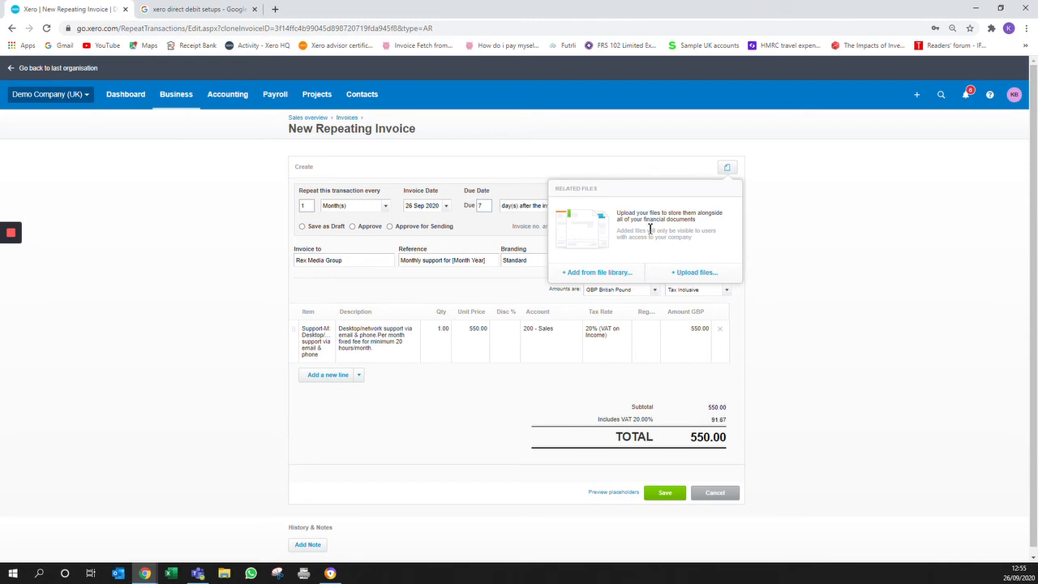
left_click(766, 218)
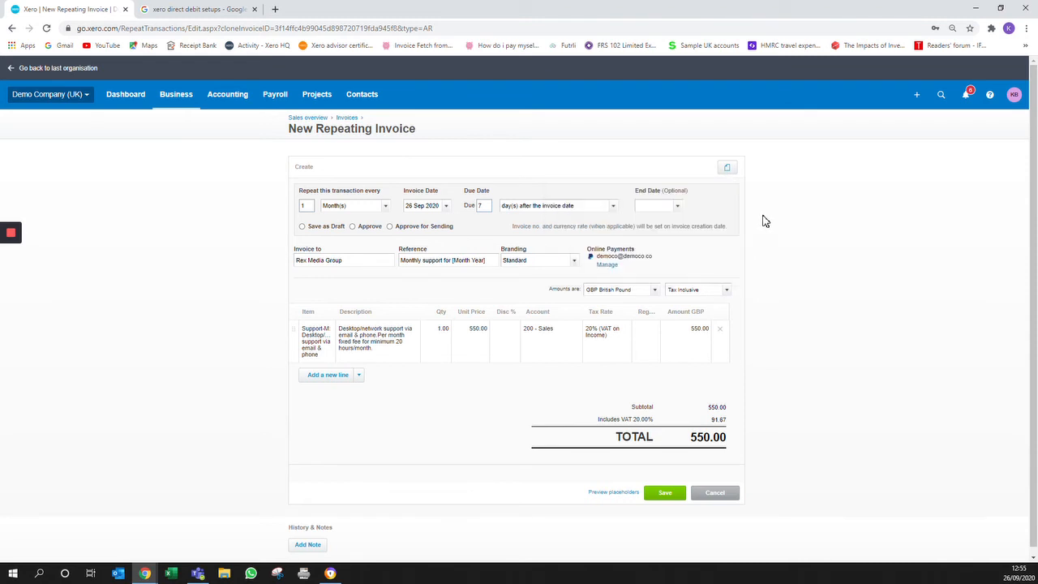
- Set the repeating invoice to Approve for Sending and save it, accepting the message settings with the Repeating Invoice: Basic email template
left_click(306, 230)
left_click(352, 226)
left_click(390, 227)
left_click(663, 494)
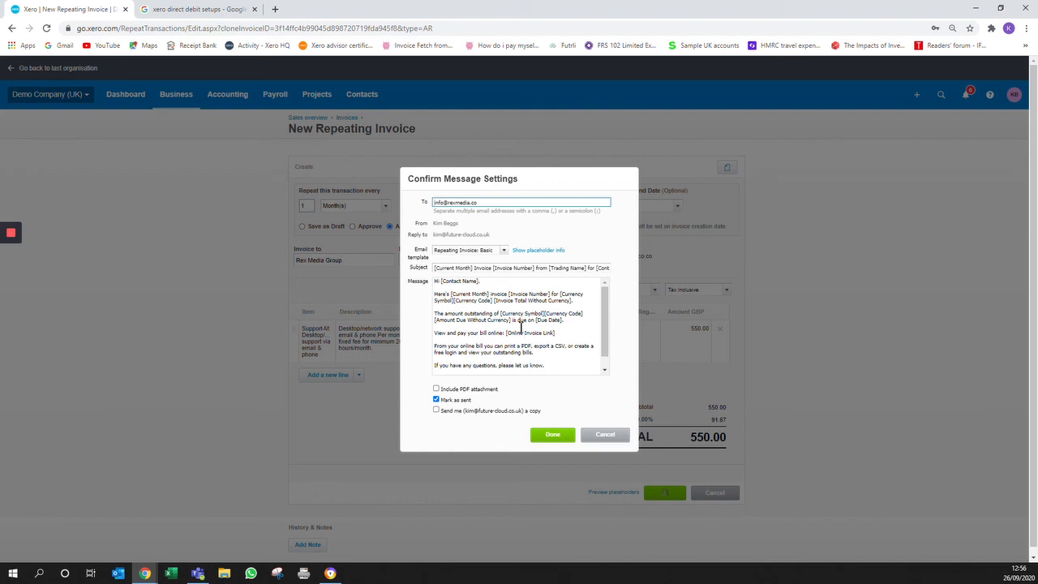
left_click_drag(556, 332, 436, 338)
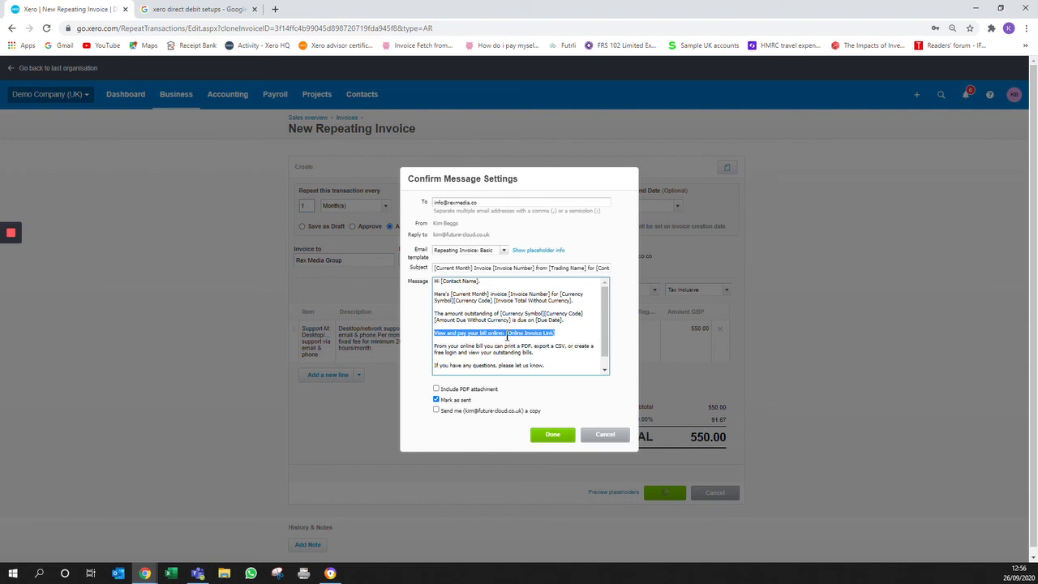
left_click(559, 437)
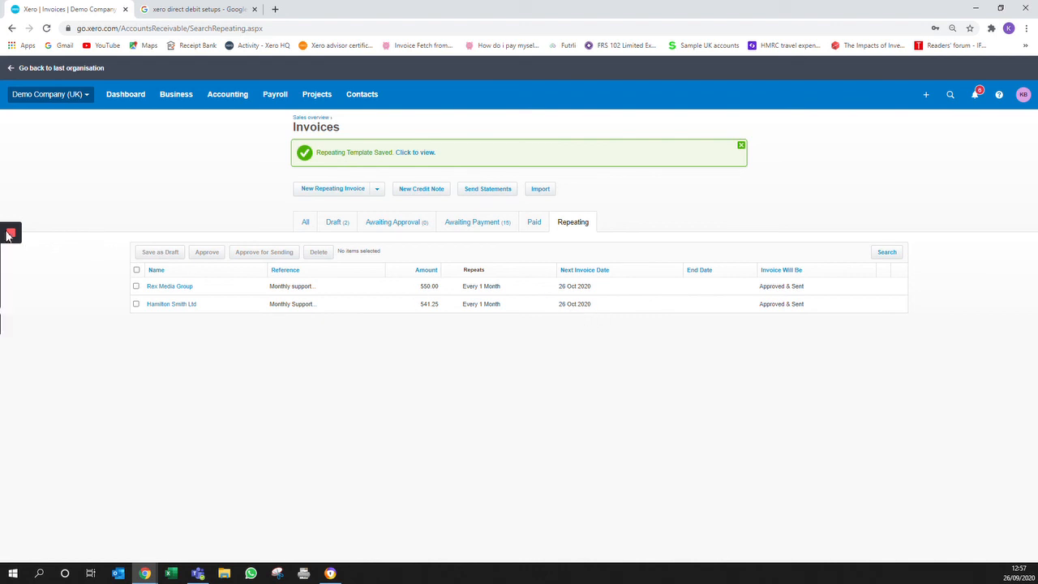
mouse_move(8, 237)
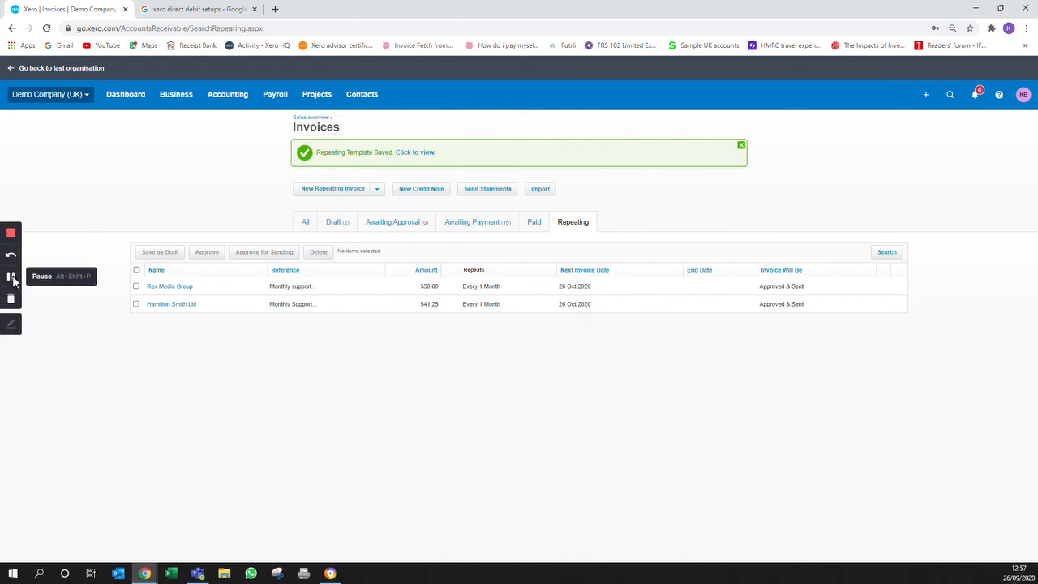